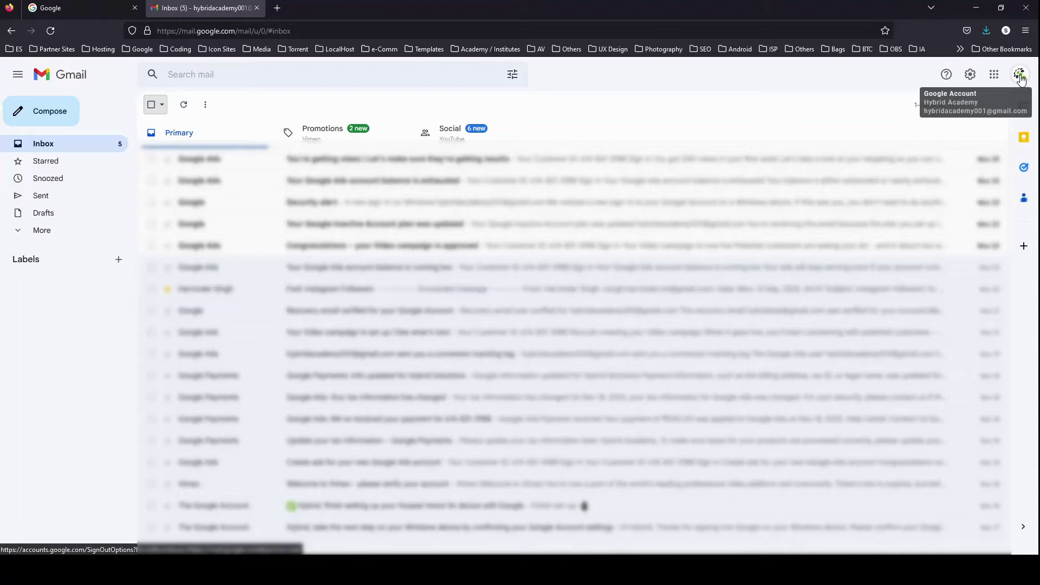
Step: Open the account popup from the profile avatar at the top right of Gmail
click(1020, 76)
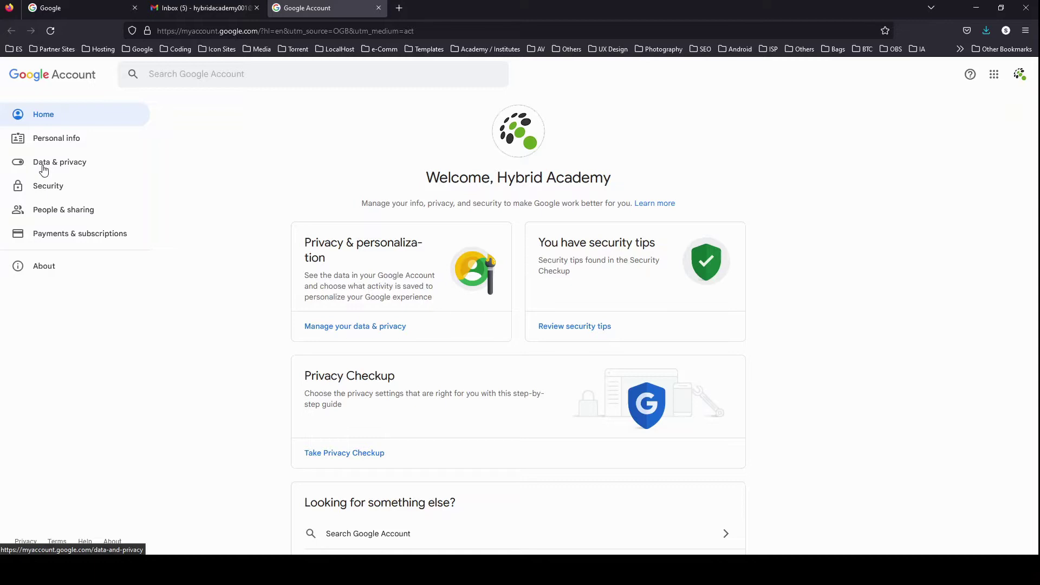
Step: Go to Data & privacy, choose 'Delete your Google Account', and confirm the password
click(43, 170)
scroll(522, 390, down, 10)
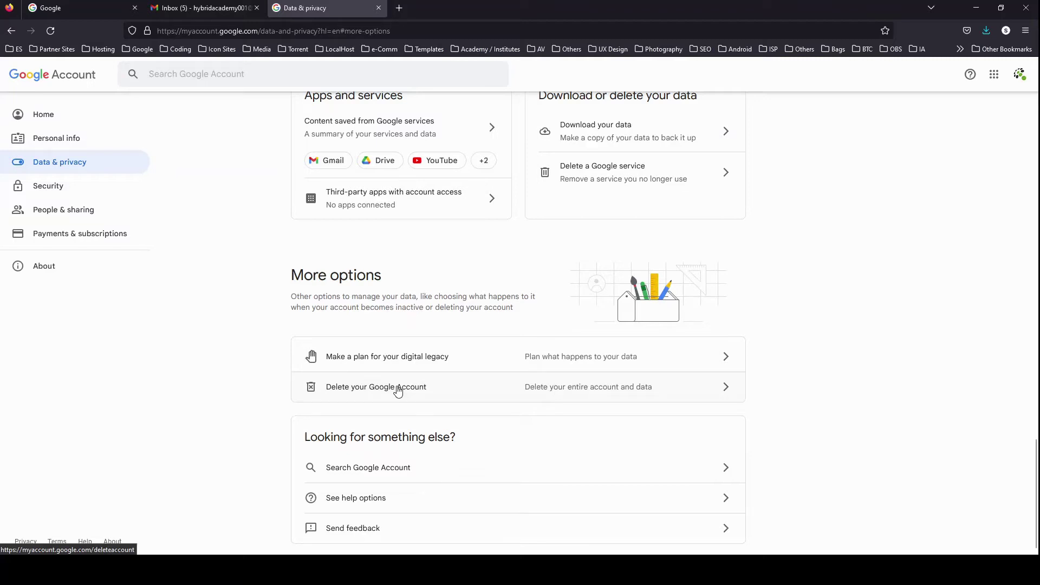
click(398, 390)
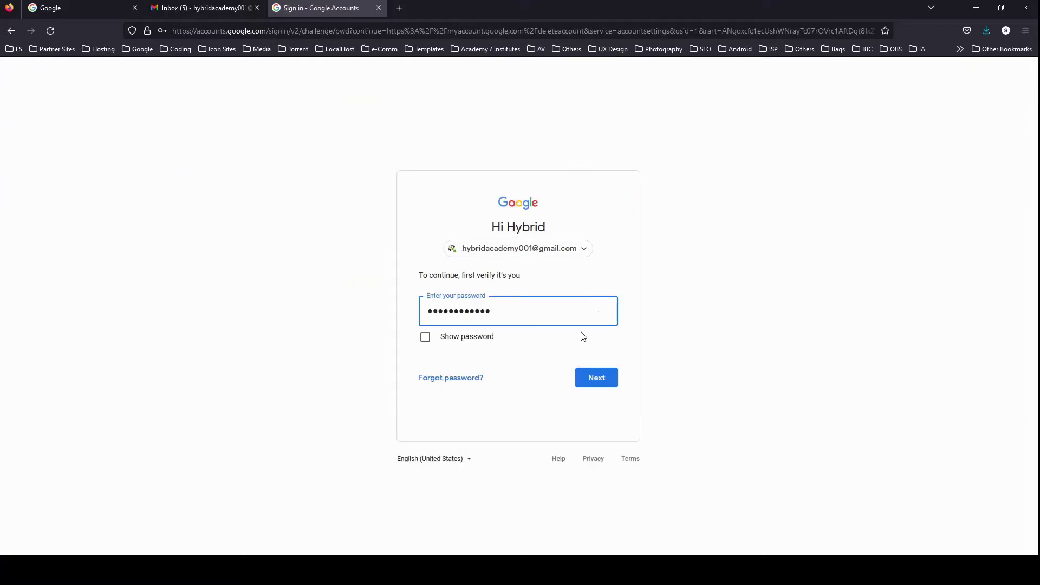
click(597, 388)
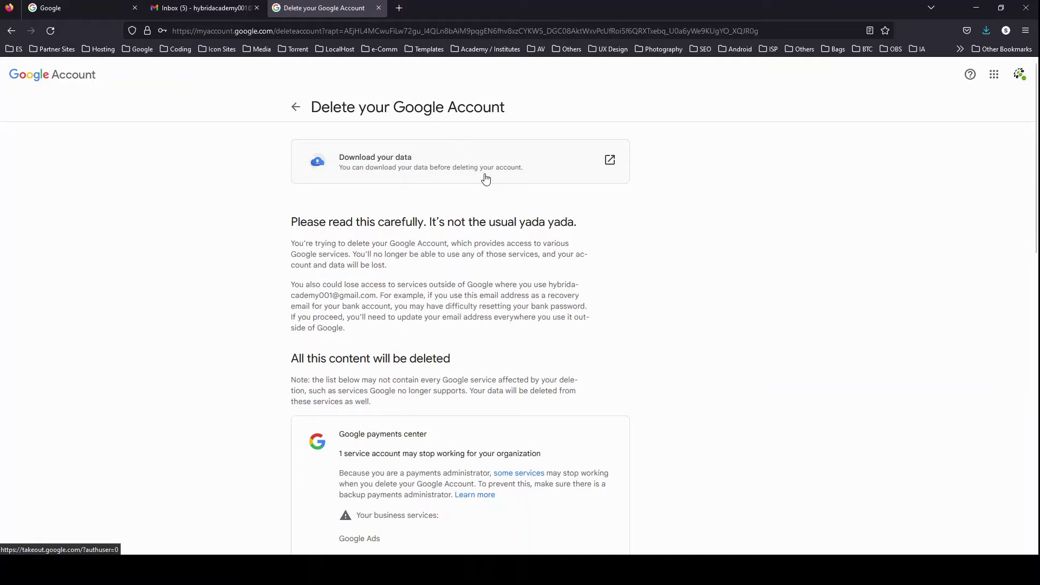
scroll(485, 180, down, 3)
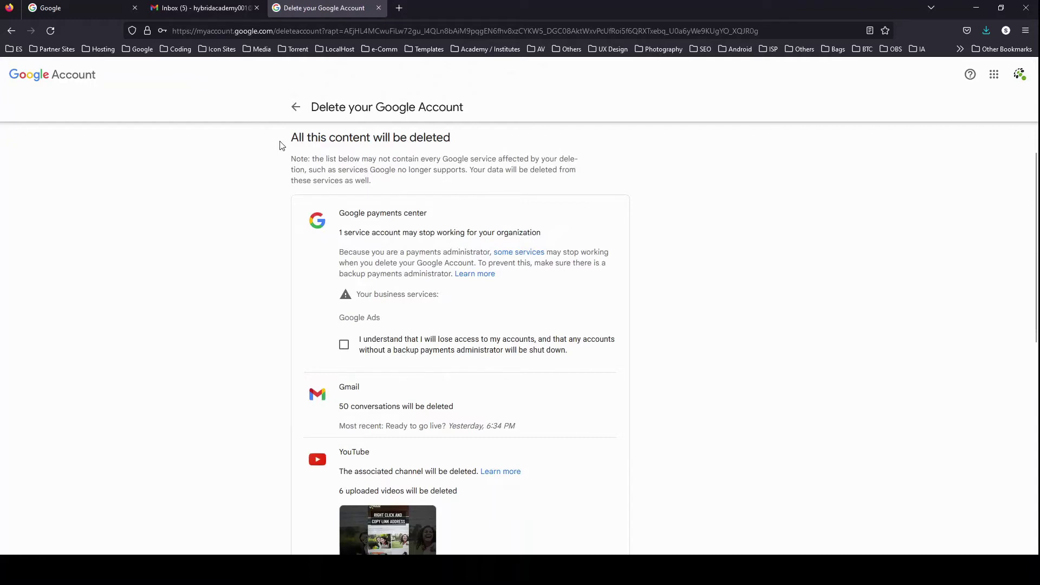
scroll(434, 249, down, 3)
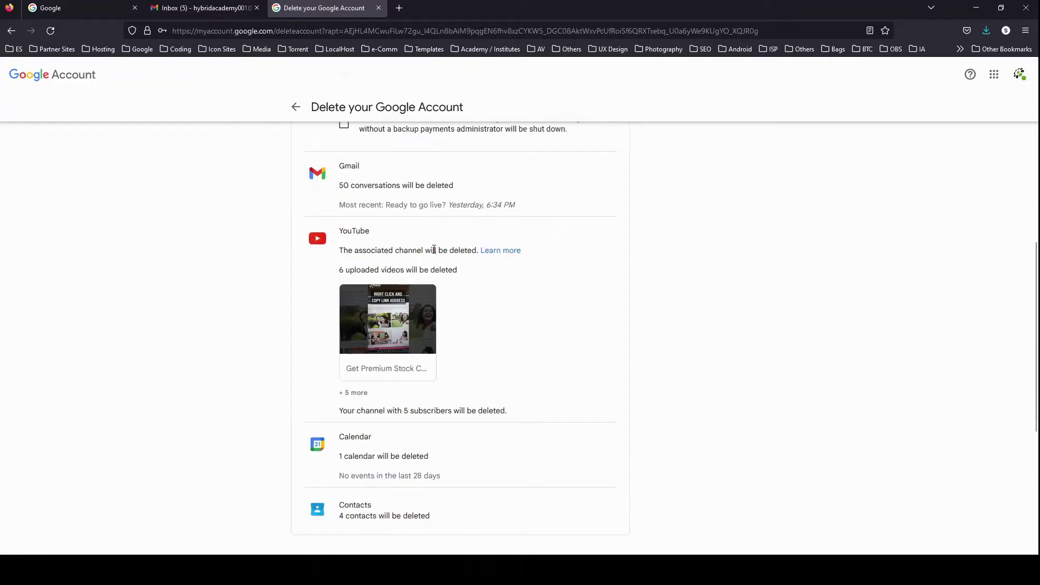
scroll(434, 250, down, 4)
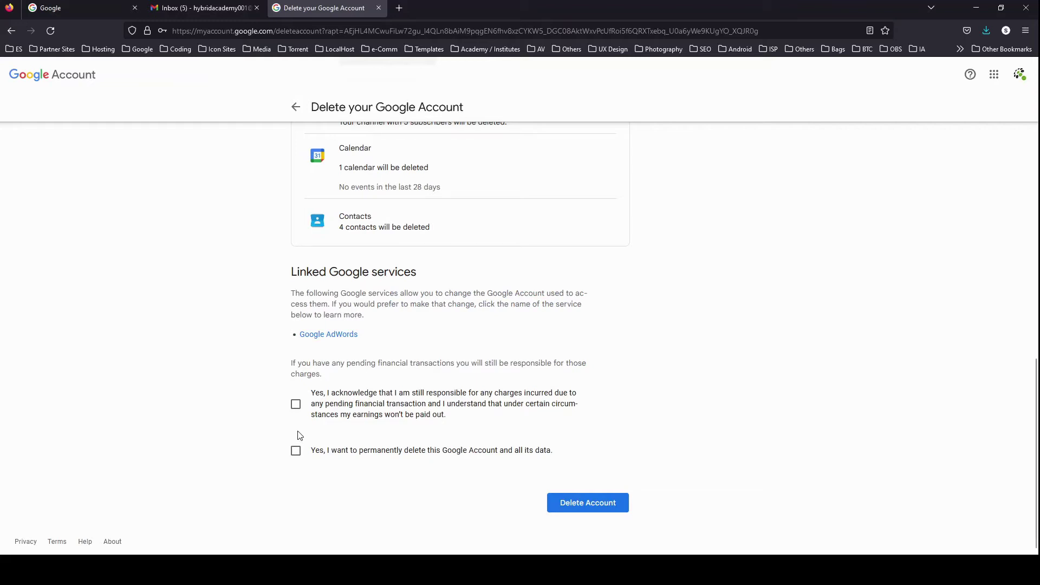
Step: Tick the pending-charges acknowledgement and the permanent account-and-data deletion checkbox
click(295, 404)
click(296, 451)
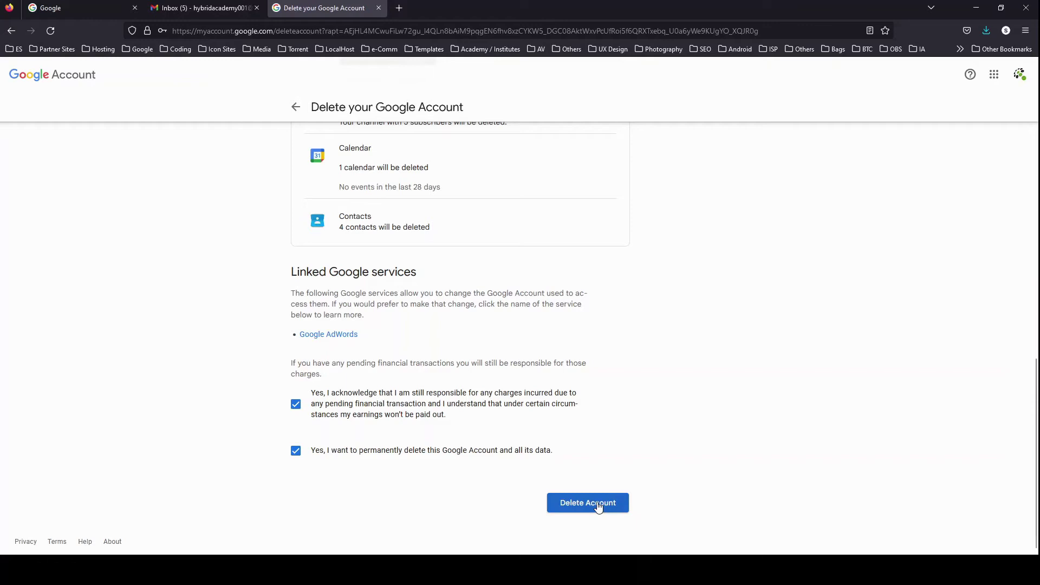